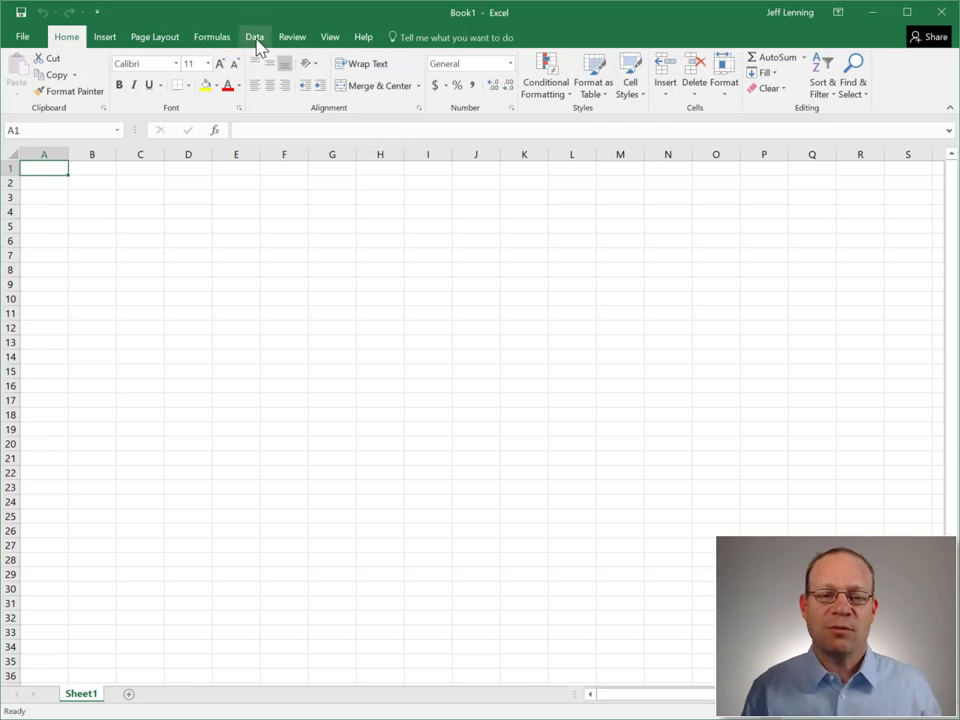
# Enable the data analysis add-ins through Data > Manage Data Model.
pyautogui.click(254, 36)
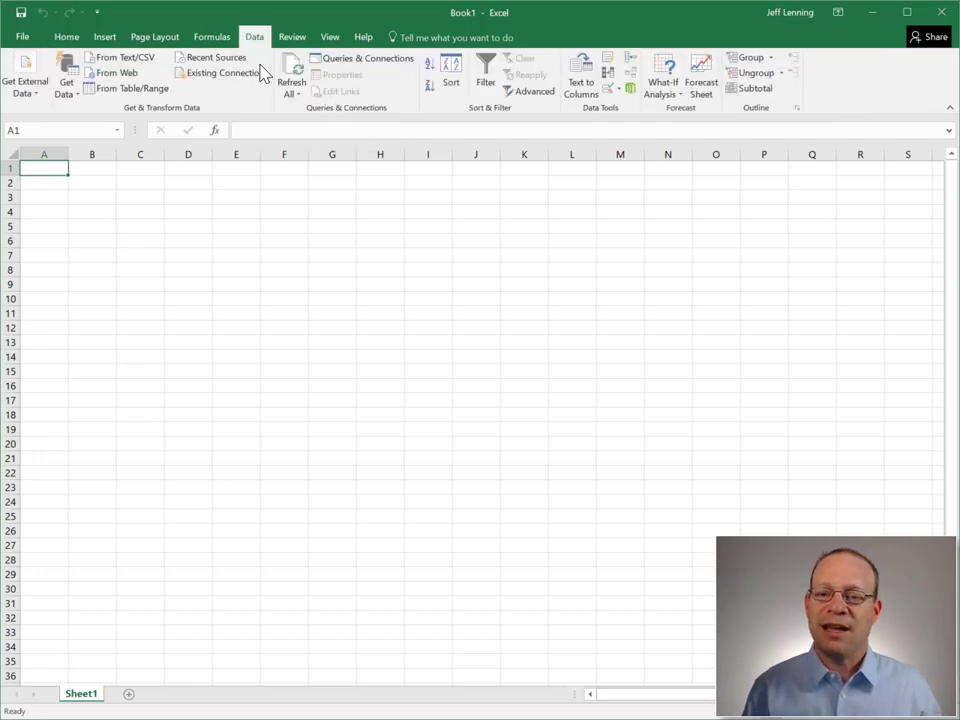
pyautogui.click(631, 92)
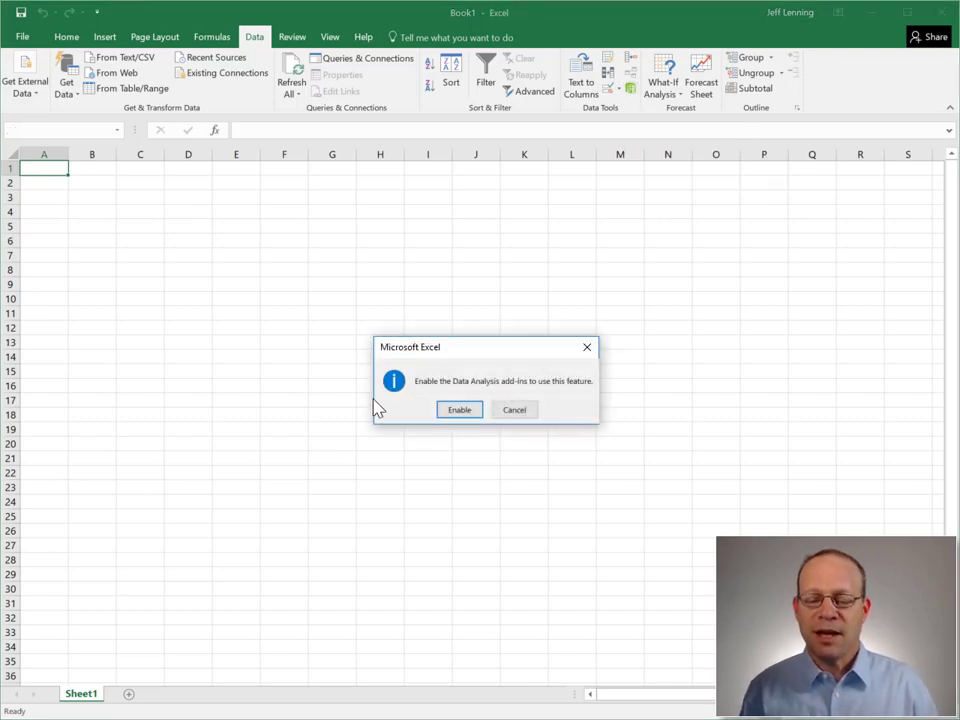
pyautogui.click(460, 413)
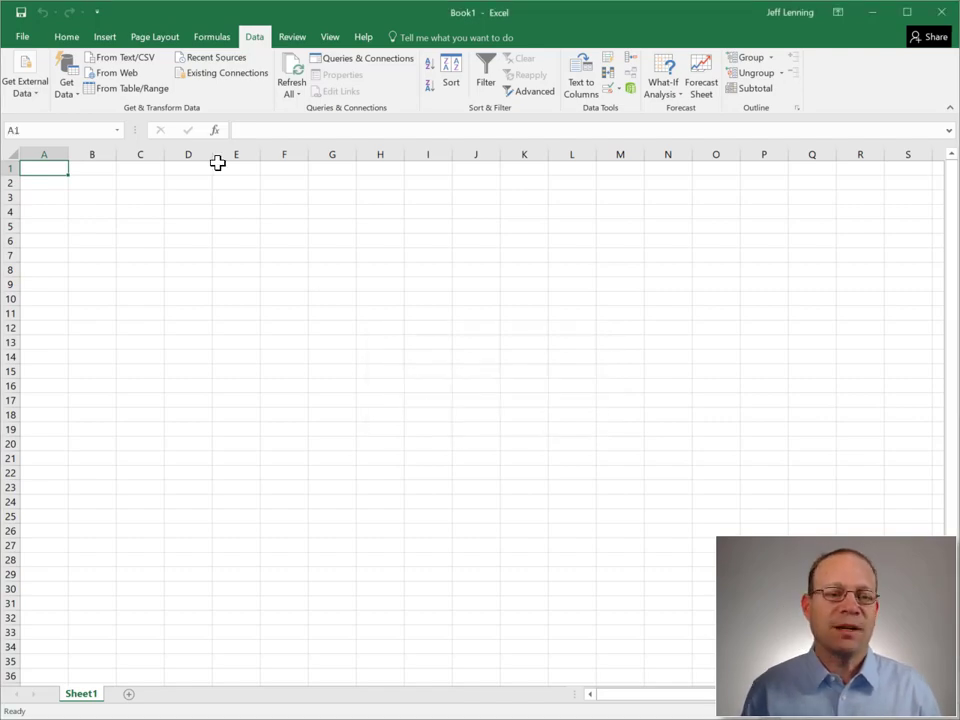
# Turn on the Microsoft Power Pivot for Excel COM add-in in Excel Options.
pyautogui.click(24, 37)
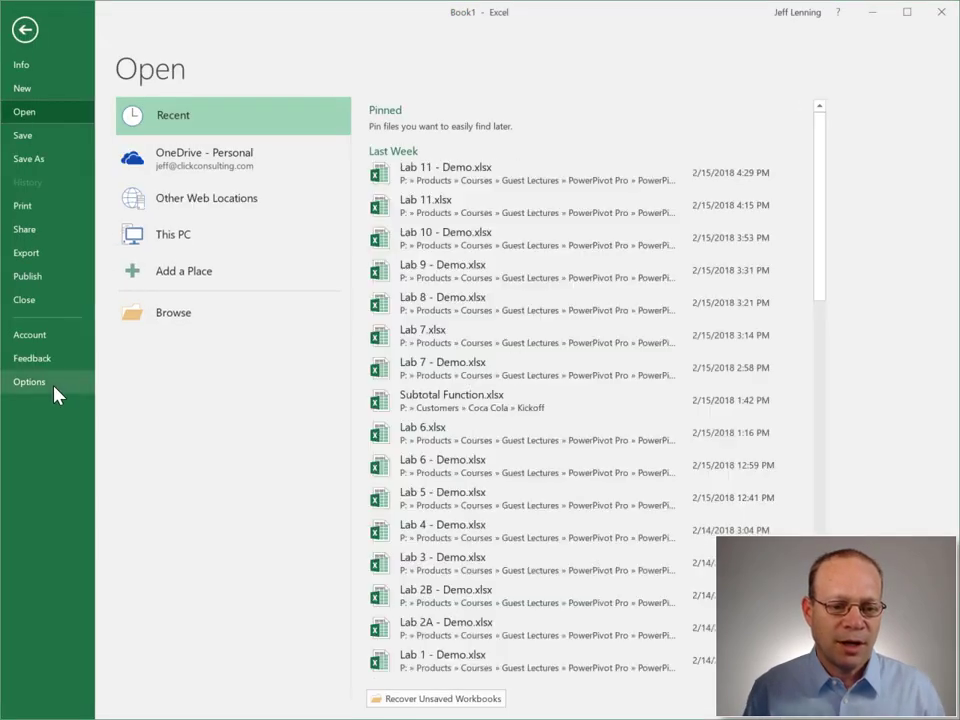
pyautogui.click(50, 390)
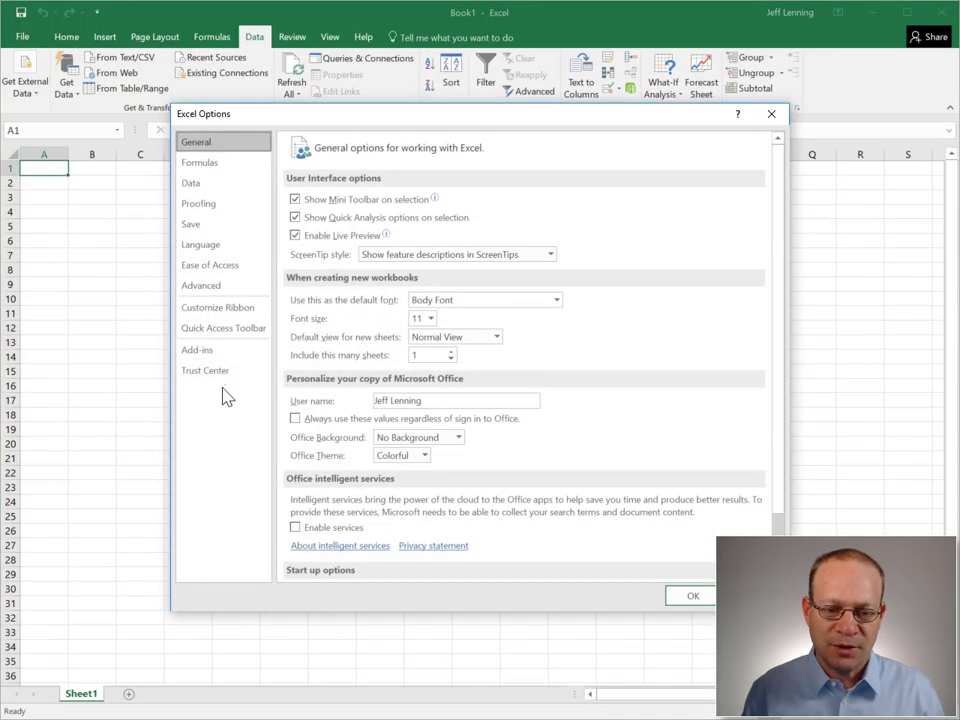
pyautogui.click(222, 353)
pyautogui.click(400, 565)
pyautogui.click(400, 596)
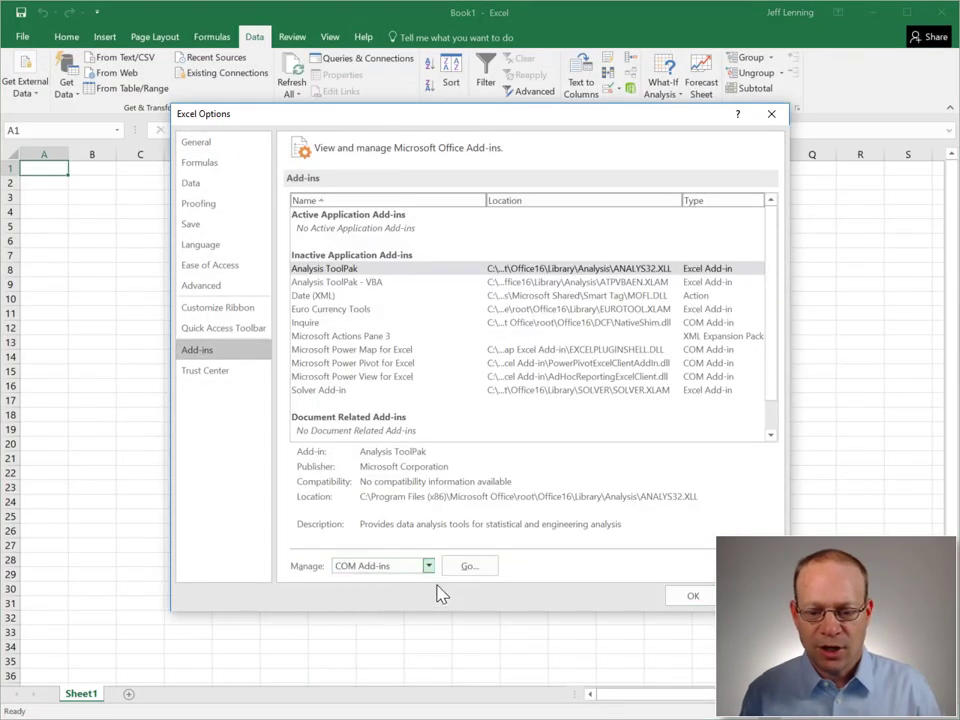
pyautogui.click(466, 566)
pyautogui.click(180, 478)
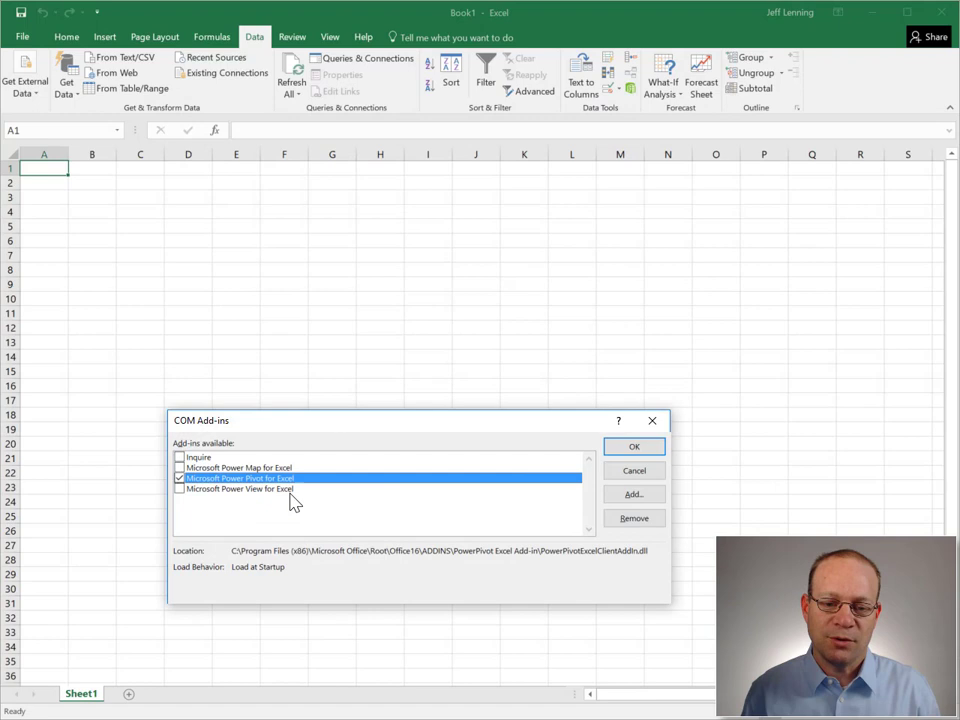
pyautogui.click(634, 446)
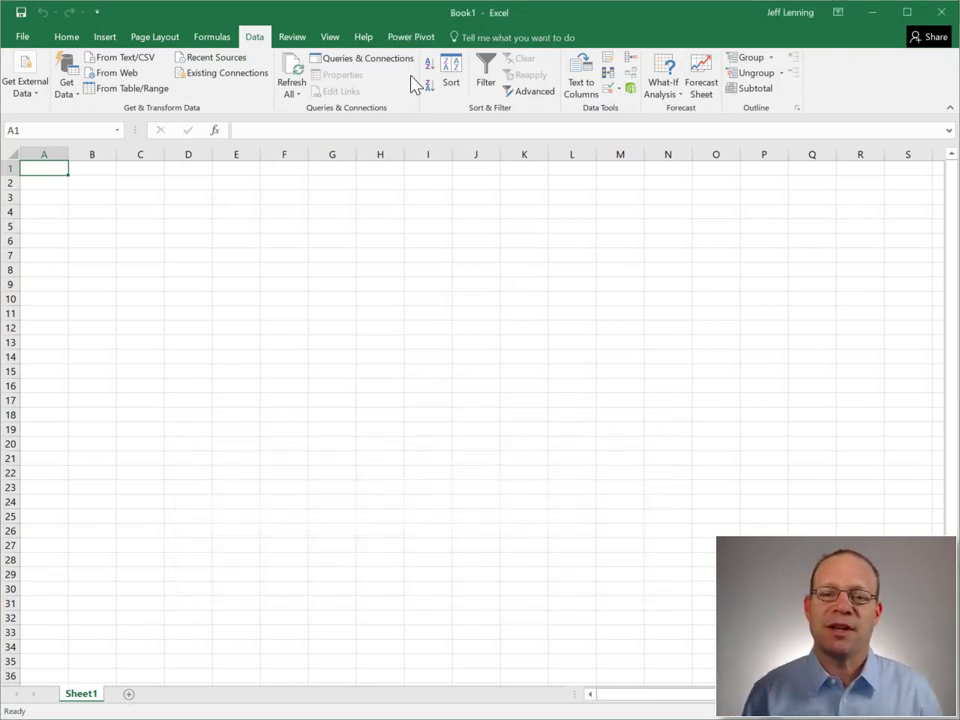
# Open Power Pivot's Manage window and browse the From Database, Data Service and Other Sources options.
pyautogui.click(411, 38)
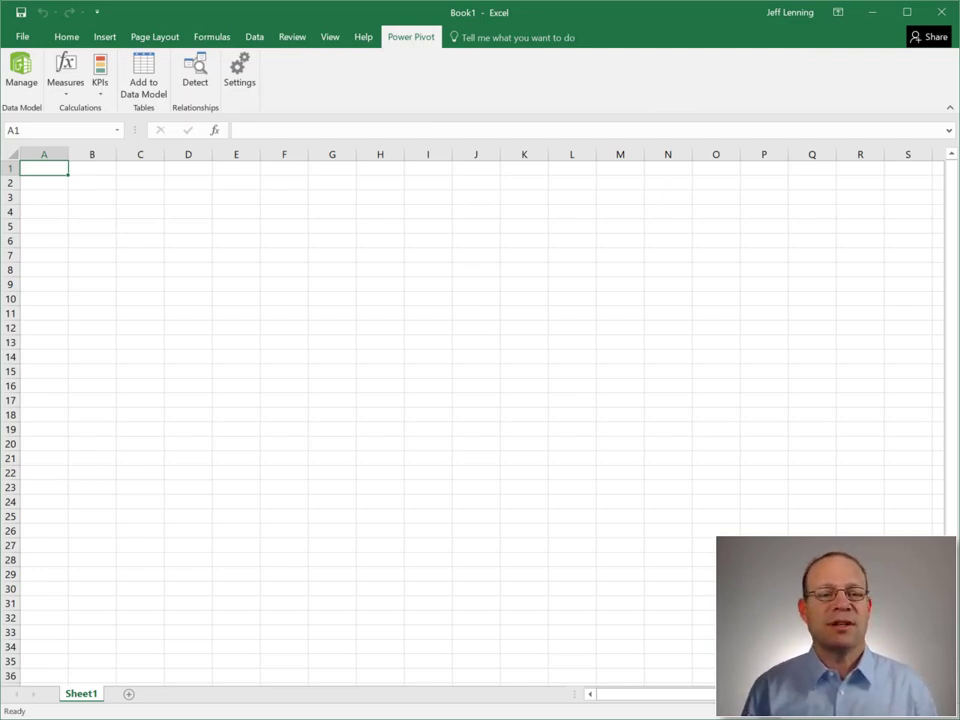
pyautogui.click(20, 78)
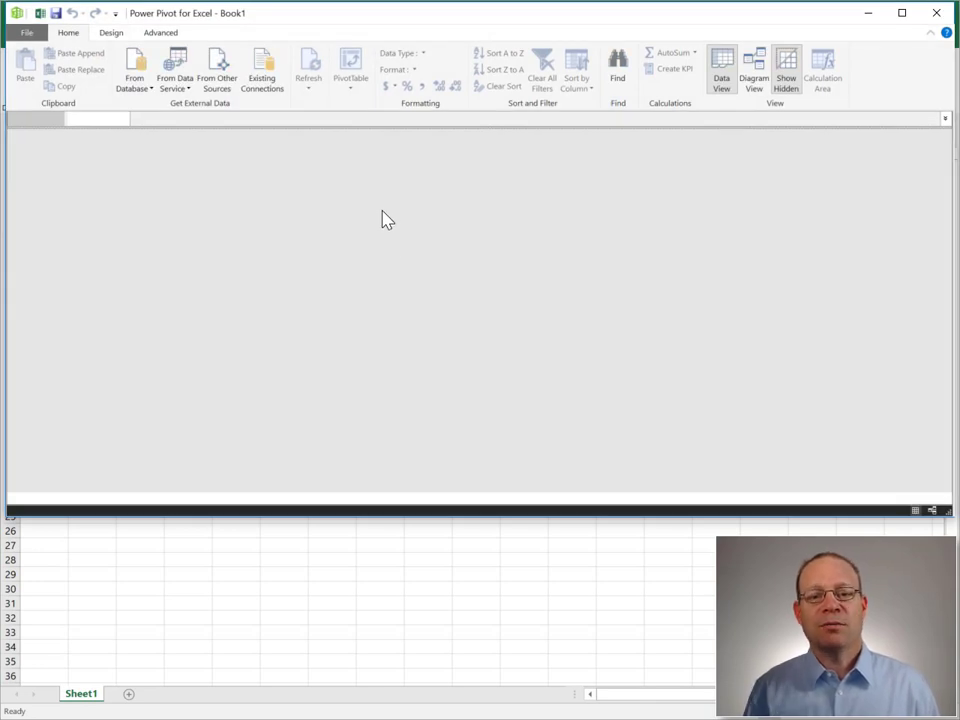
pyautogui.click(141, 86)
pyautogui.click(141, 86)
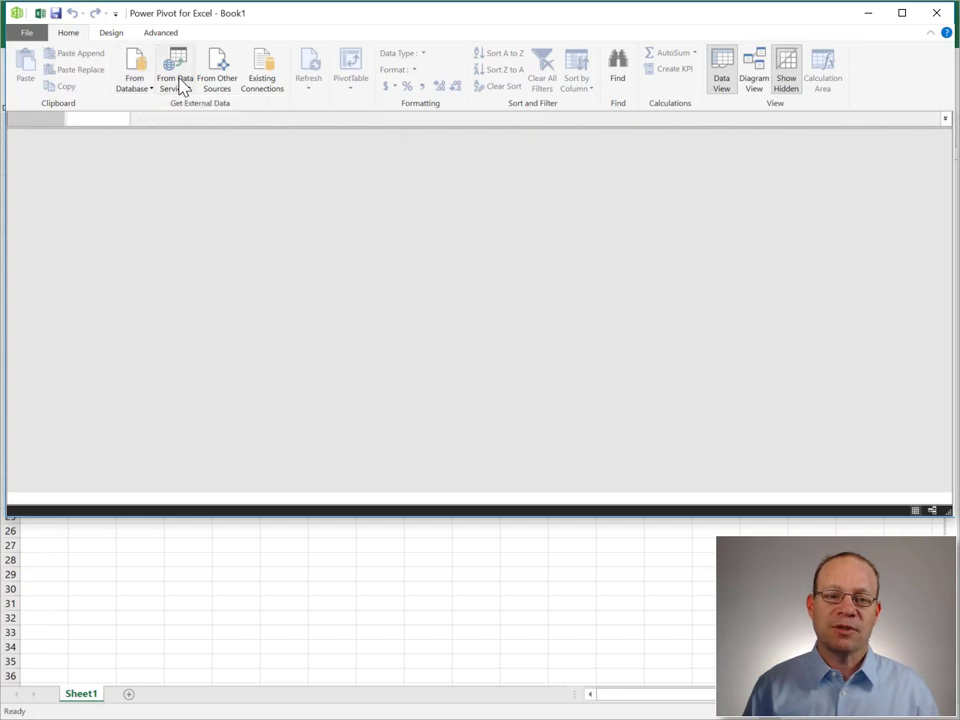
pyautogui.click(180, 86)
pyautogui.click(173, 90)
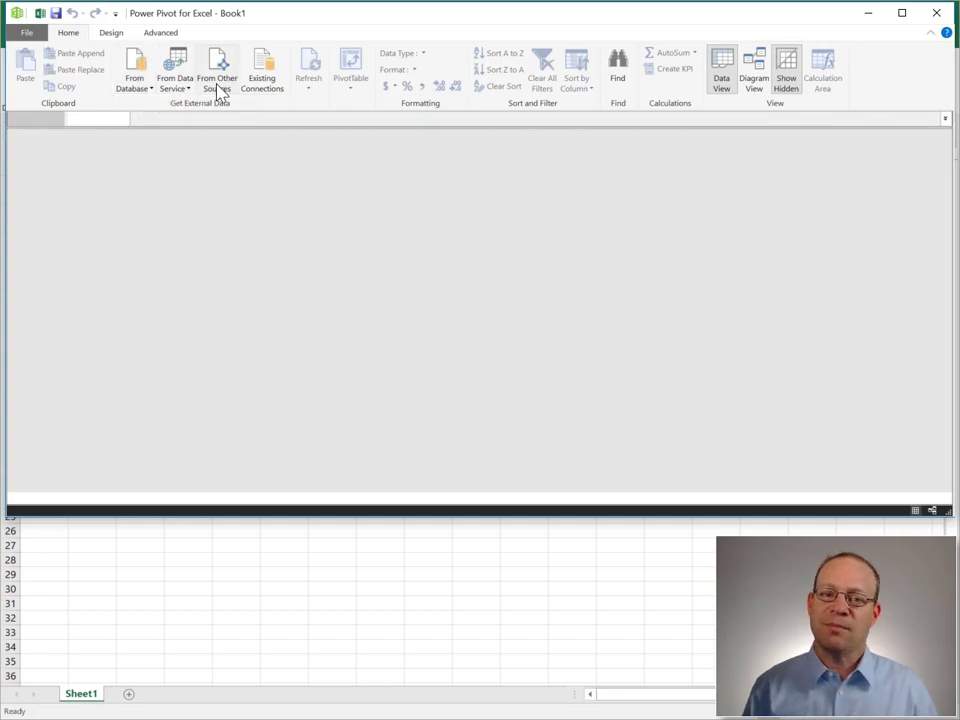
# Import DataTable.xlsx as an Excel file, first row as headers, bringing in 16 transaction rows.
pyautogui.click(220, 92)
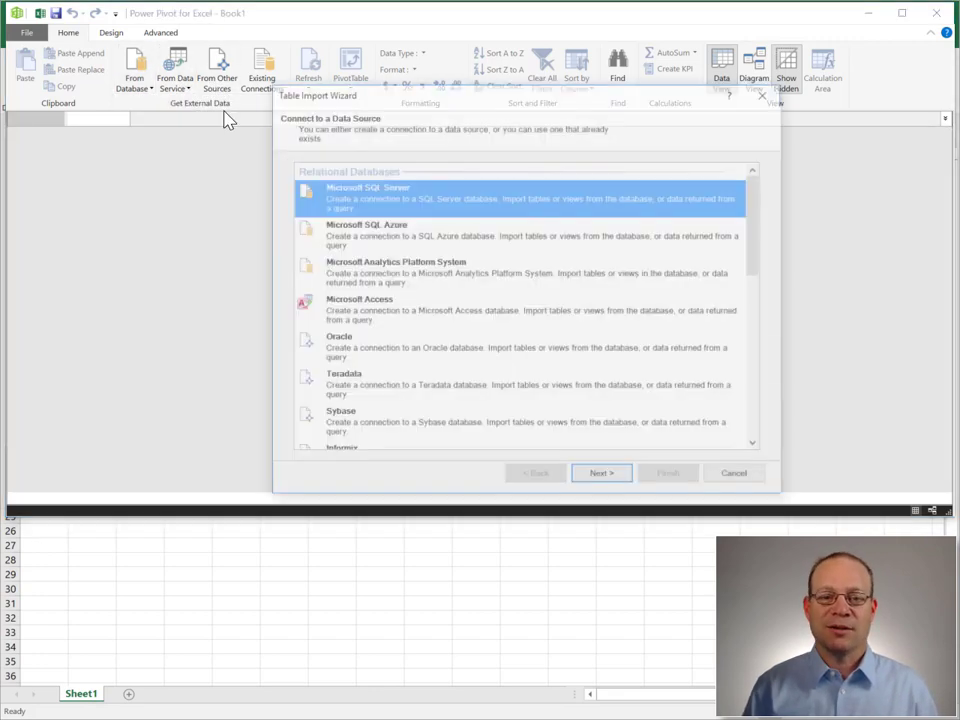
pyautogui.moveTo(760, 212); pyautogui.dragTo(756, 392)
pyautogui.click(383, 358)
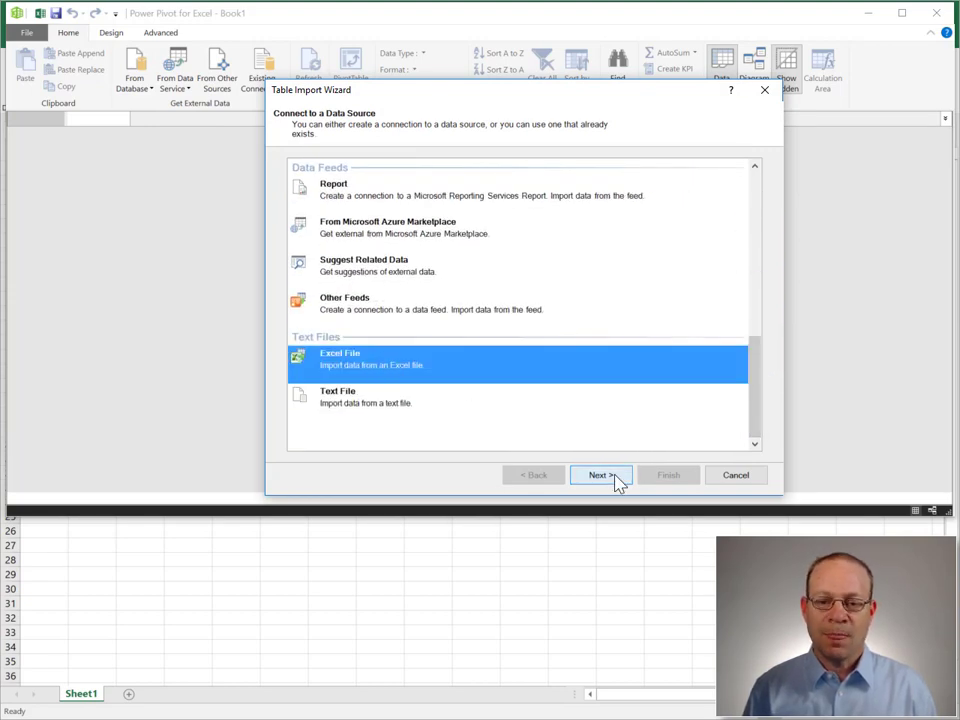
pyautogui.click(613, 478)
pyautogui.click(726, 188)
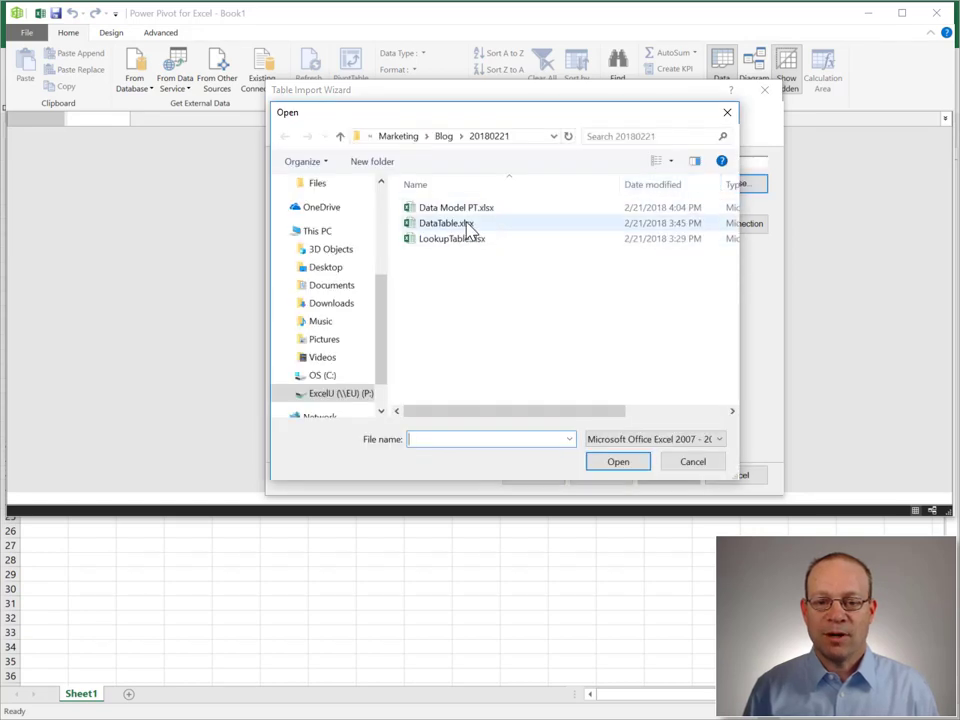
pyautogui.doubleClick(448, 224)
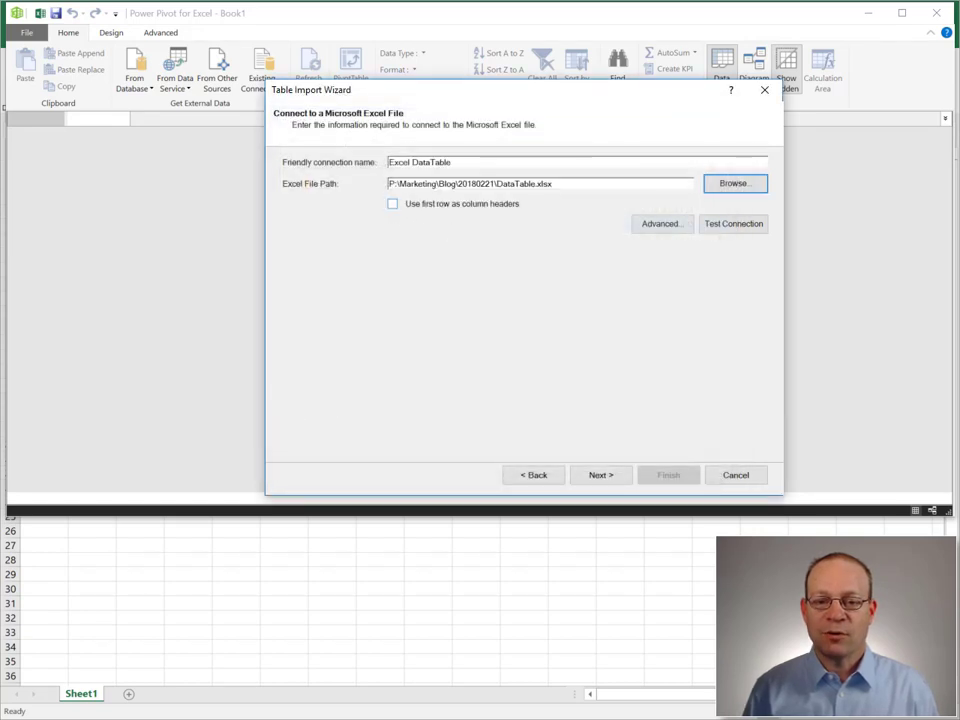
pyautogui.click(392, 203)
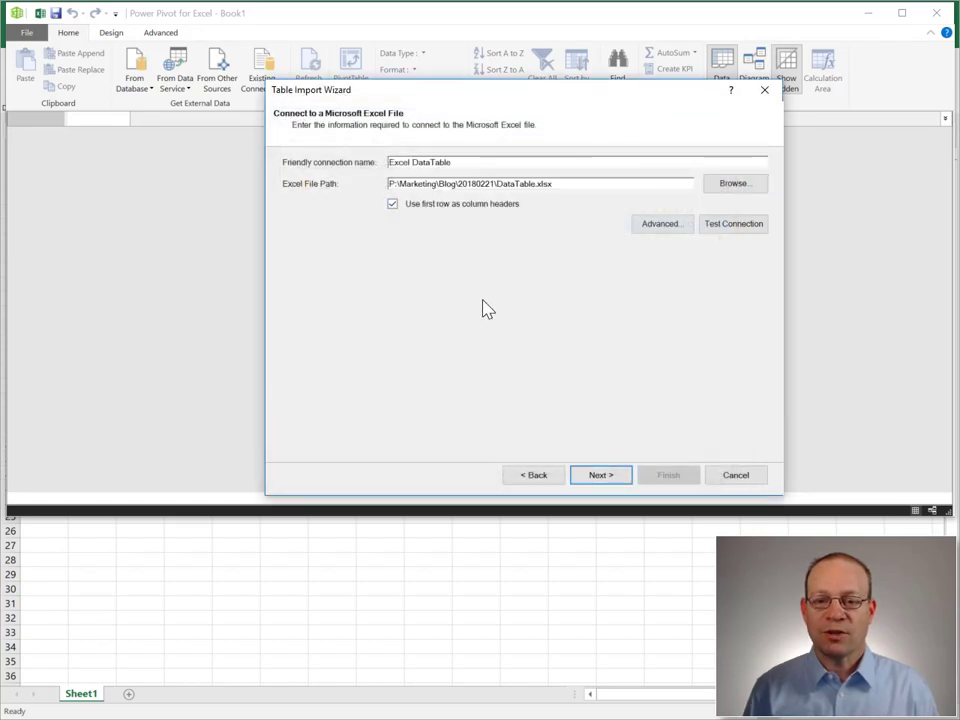
pyautogui.click(615, 478)
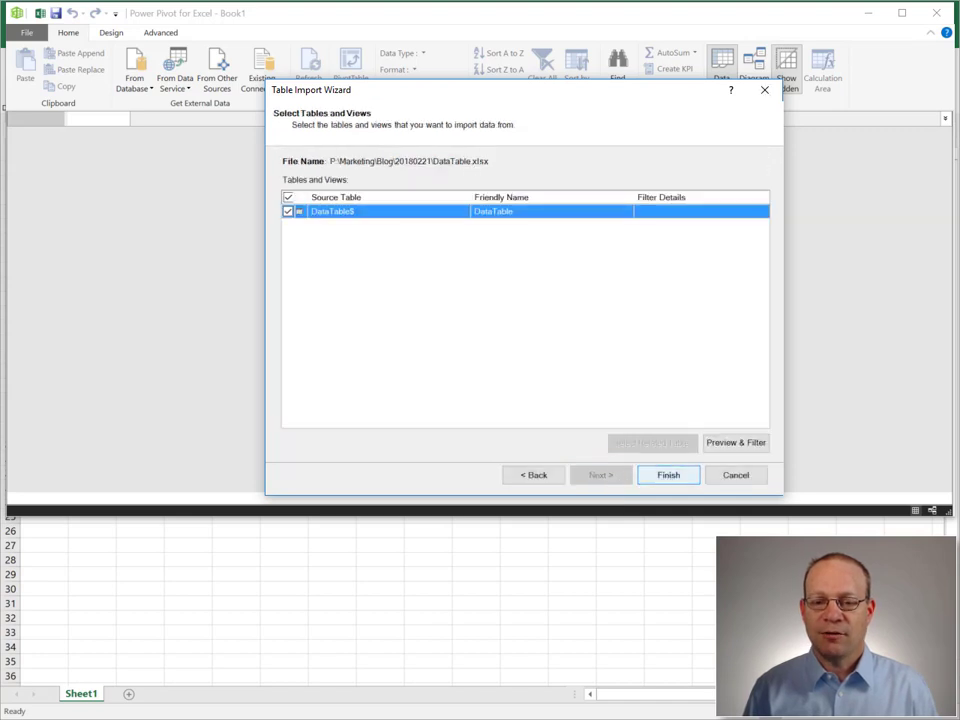
pyautogui.click(670, 480)
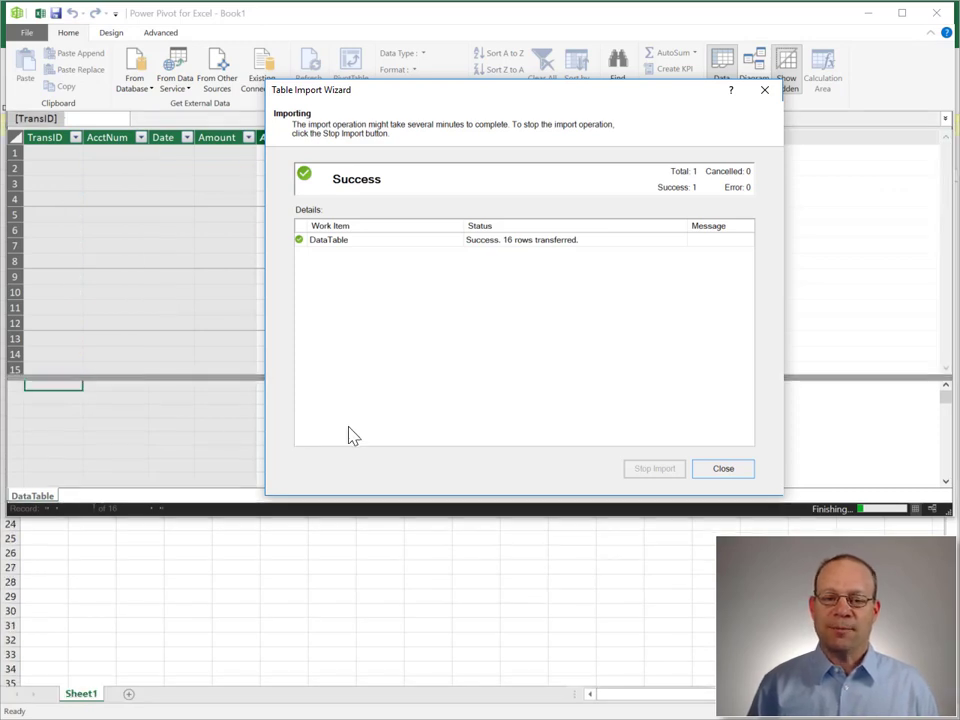
pyautogui.press('Return')
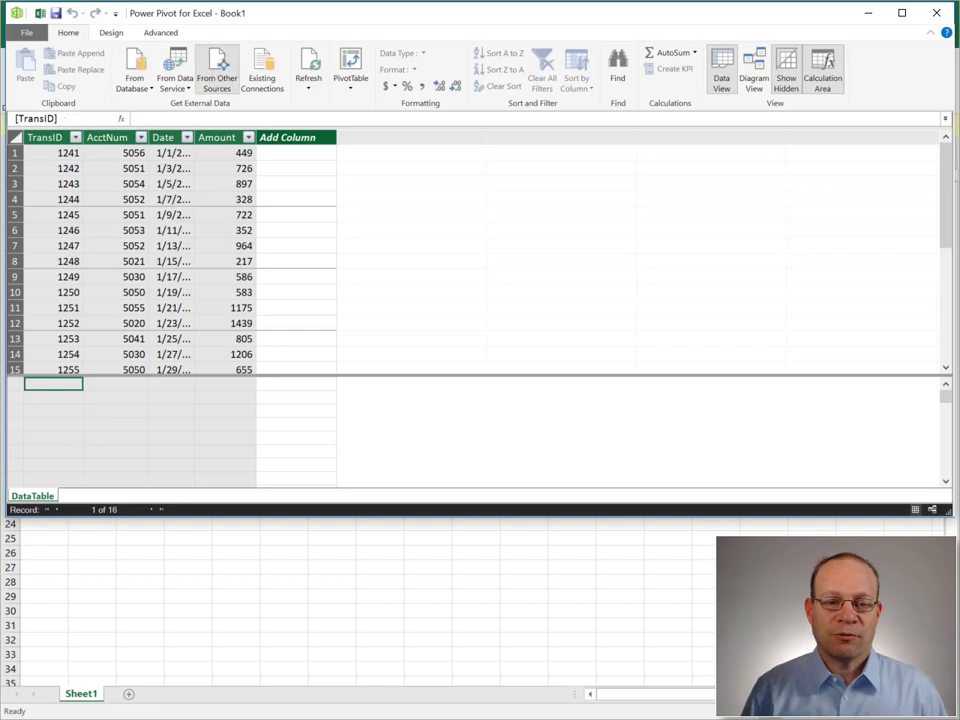
# Import LookupTable.xlsx with headers, adding 15 rows of AcctNum and AcctName.
pyautogui.click(217, 70)
pyautogui.moveTo(757, 240); pyautogui.dragTo(750, 403)
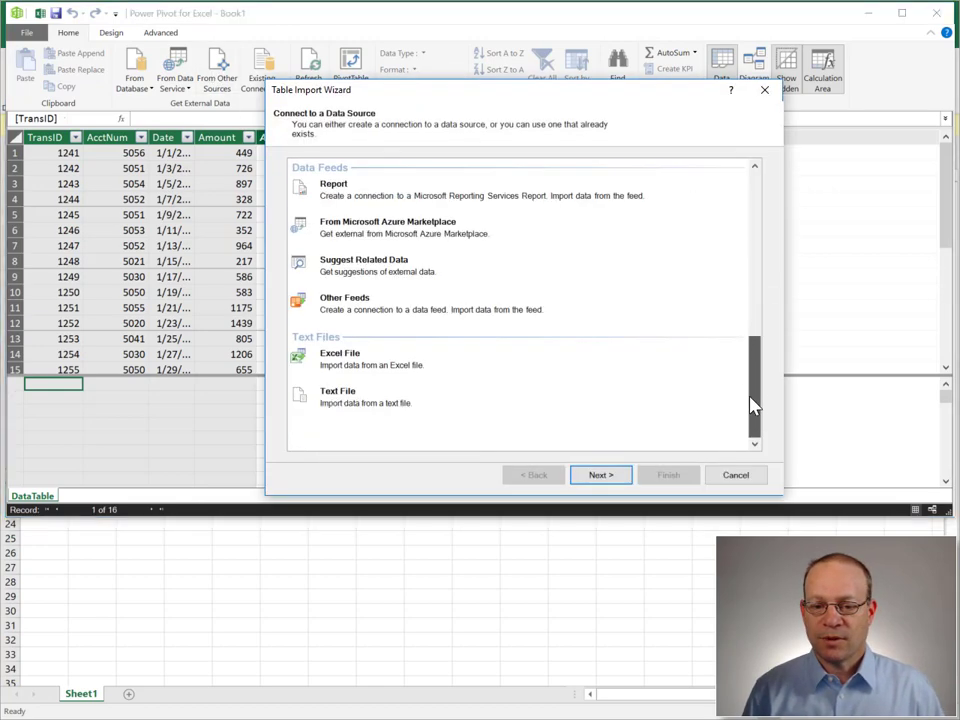
pyautogui.click(364, 355)
pyautogui.click(620, 478)
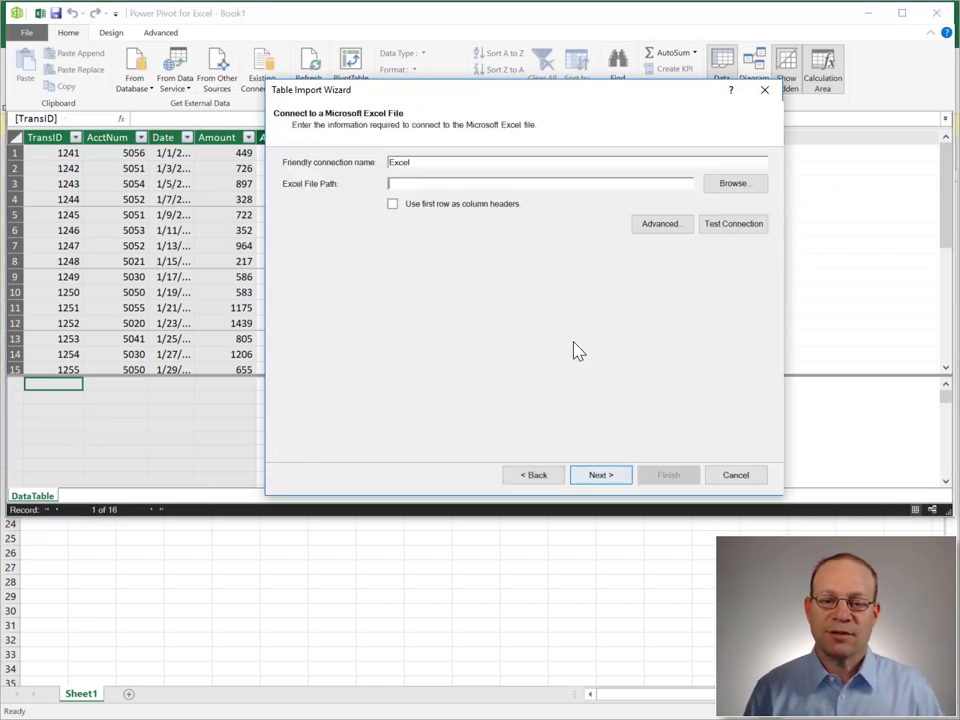
pyautogui.click(739, 186)
pyautogui.click(452, 238)
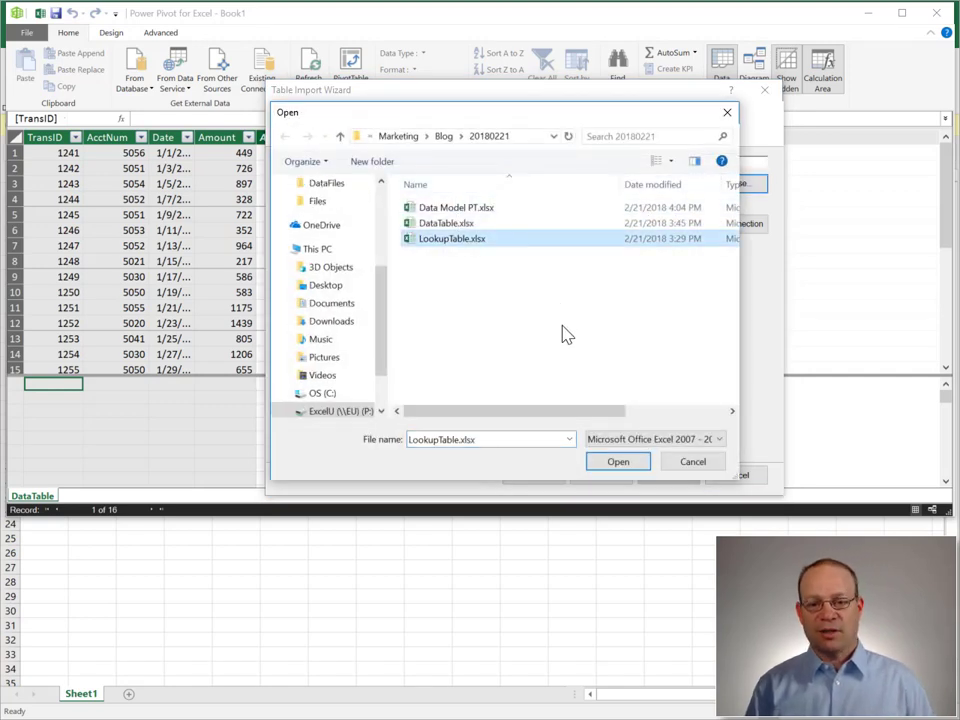
pyautogui.click(618, 461)
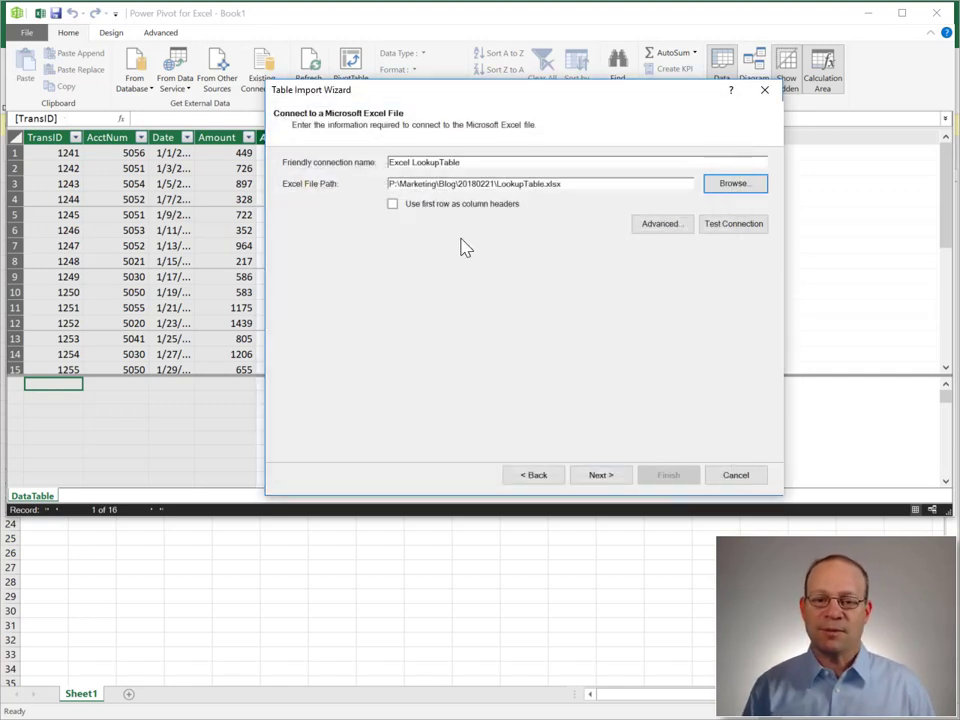
pyautogui.click(393, 204)
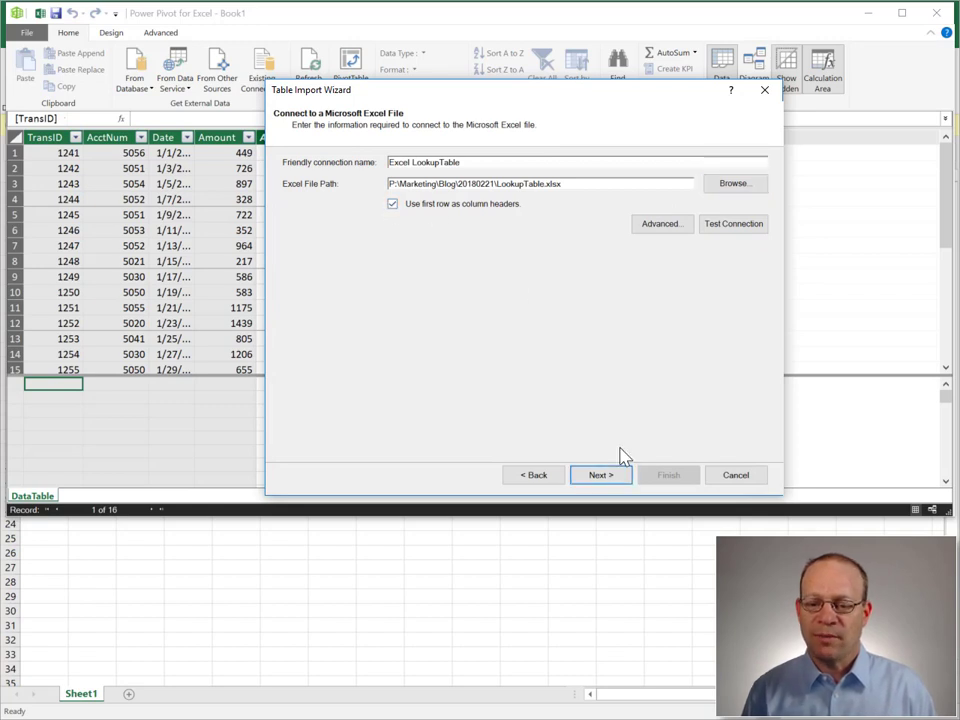
pyautogui.click(618, 479)
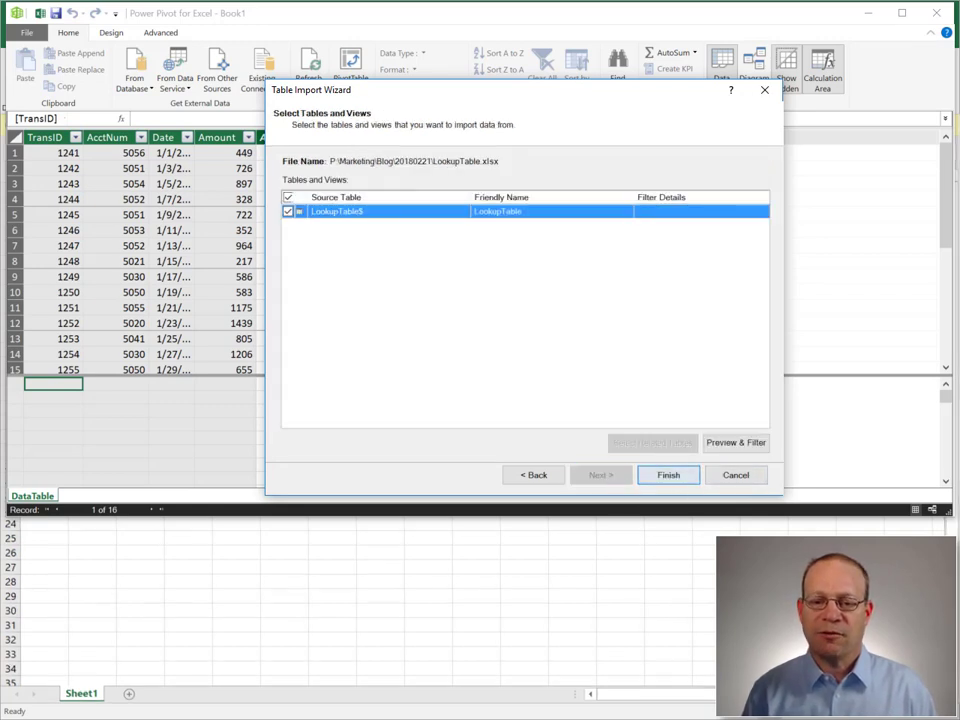
pyautogui.click(664, 472)
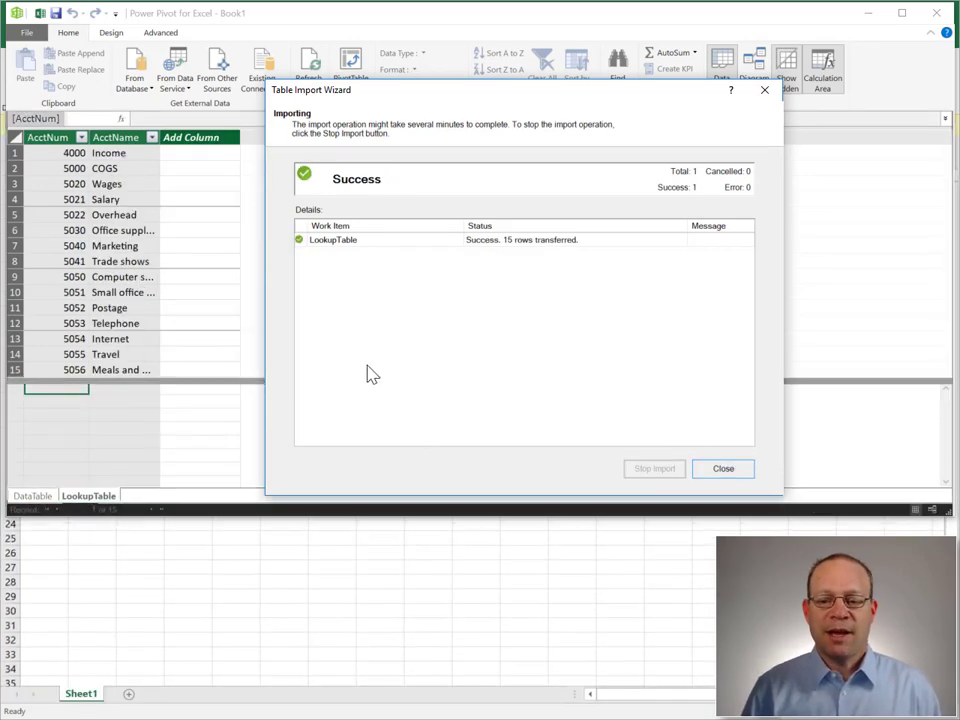
pyautogui.press('Return')
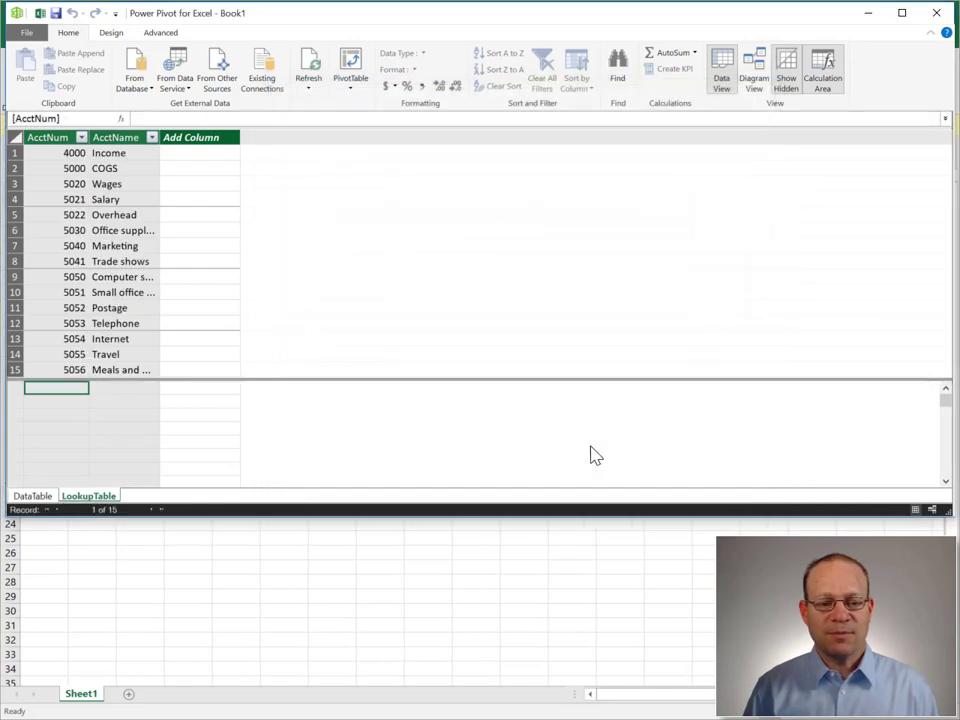
pyautogui.click(32, 496)
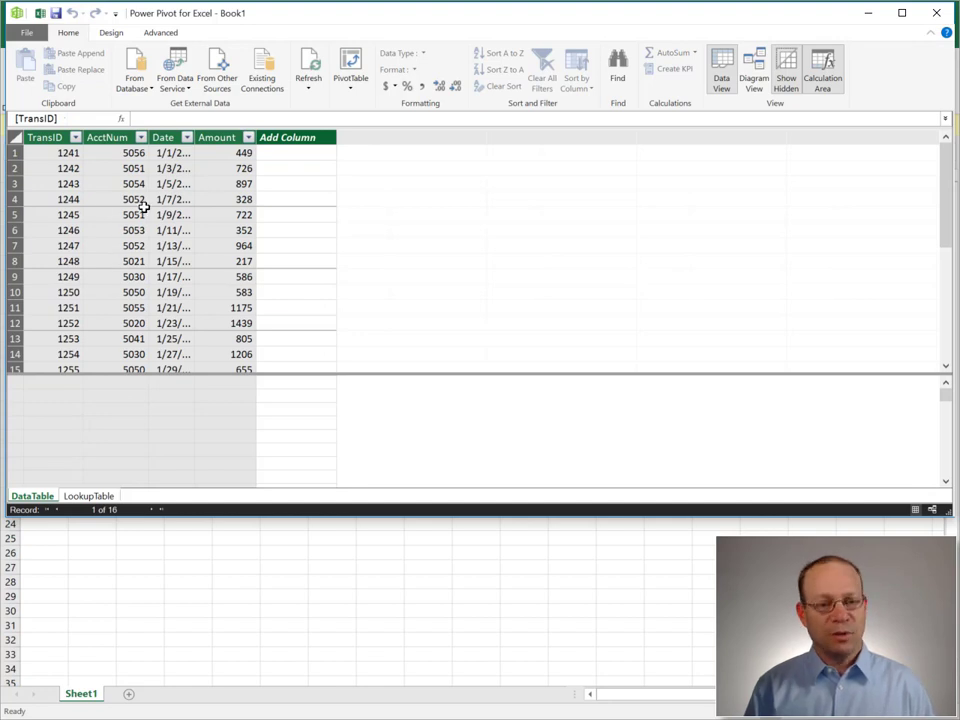
pyautogui.click(100, 497)
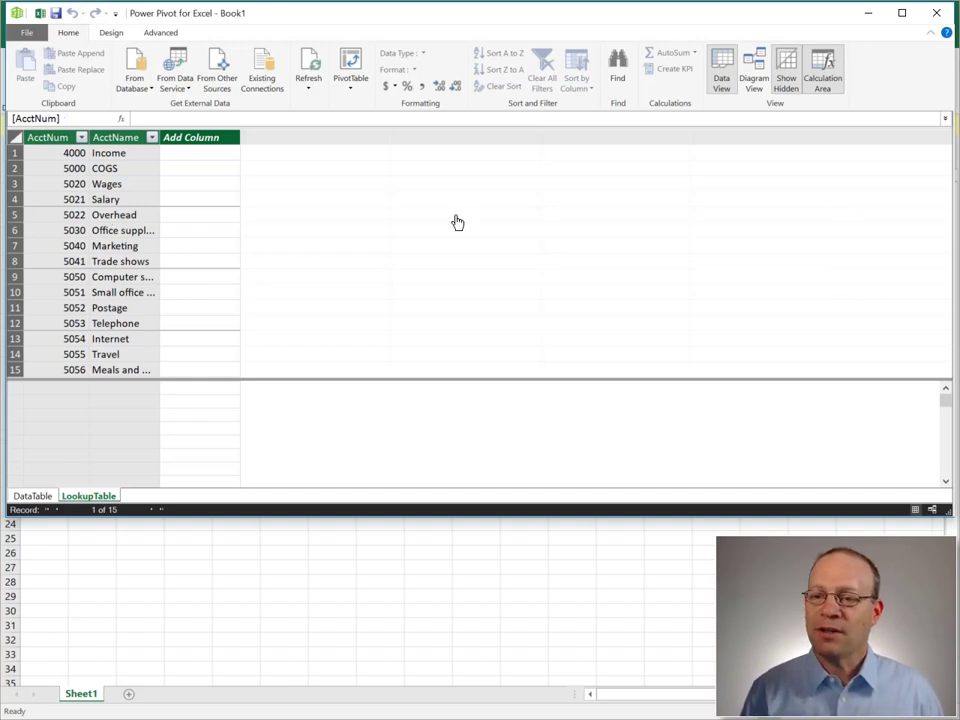
# In Diagram View, link DataTable's AcctNum to LookupTable's AcctNum as a many-to-one relationship.
pyautogui.click(762, 86)
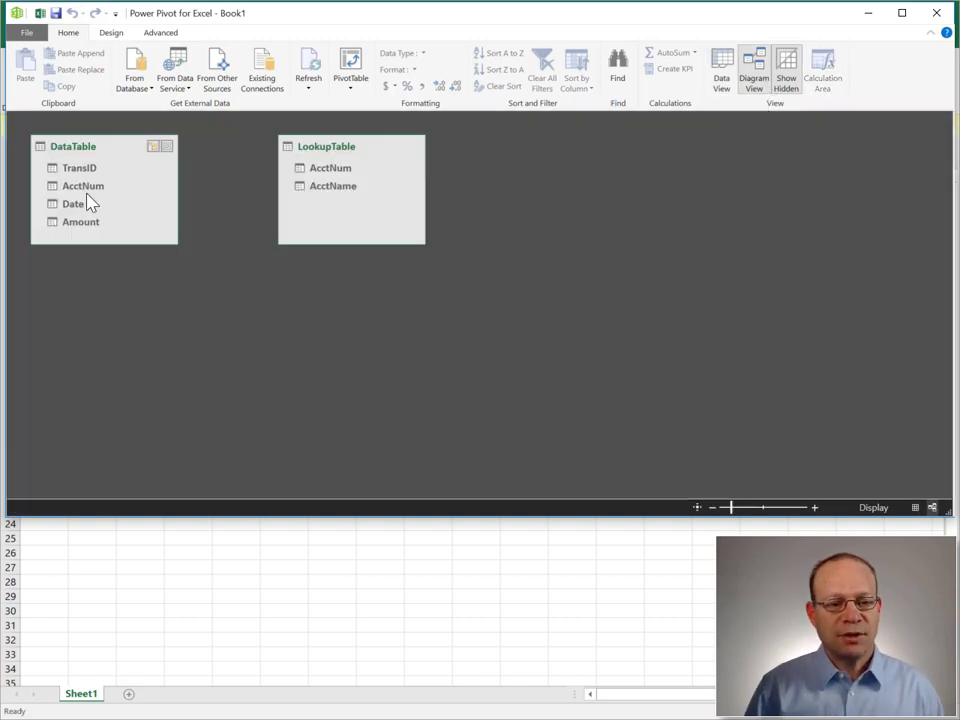
pyautogui.click(78, 188)
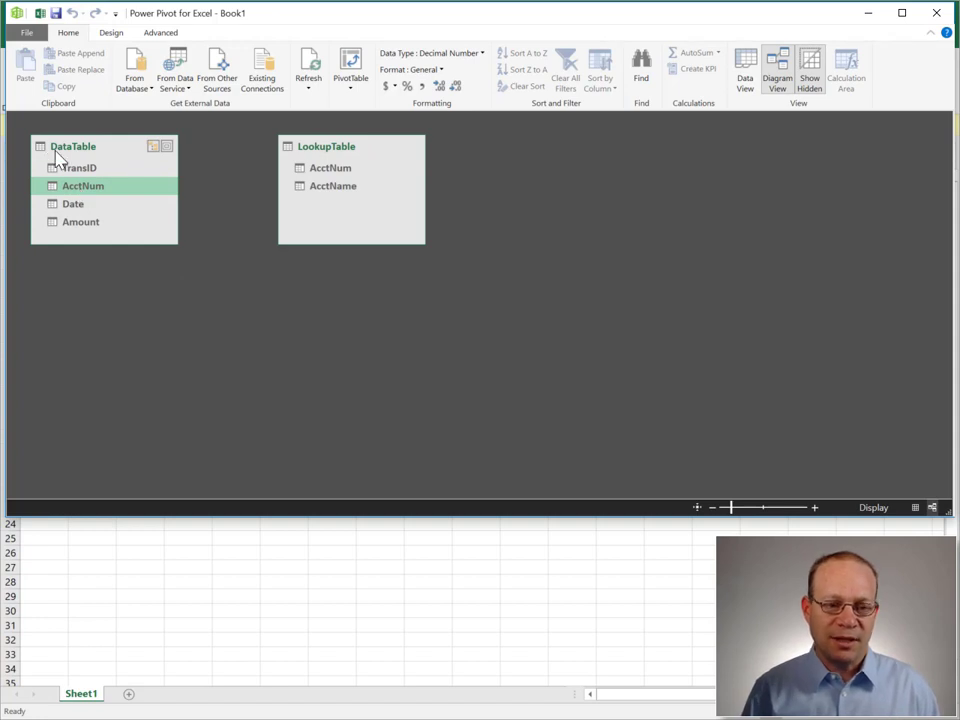
pyautogui.moveTo(79, 193); pyautogui.dragTo(338, 168)
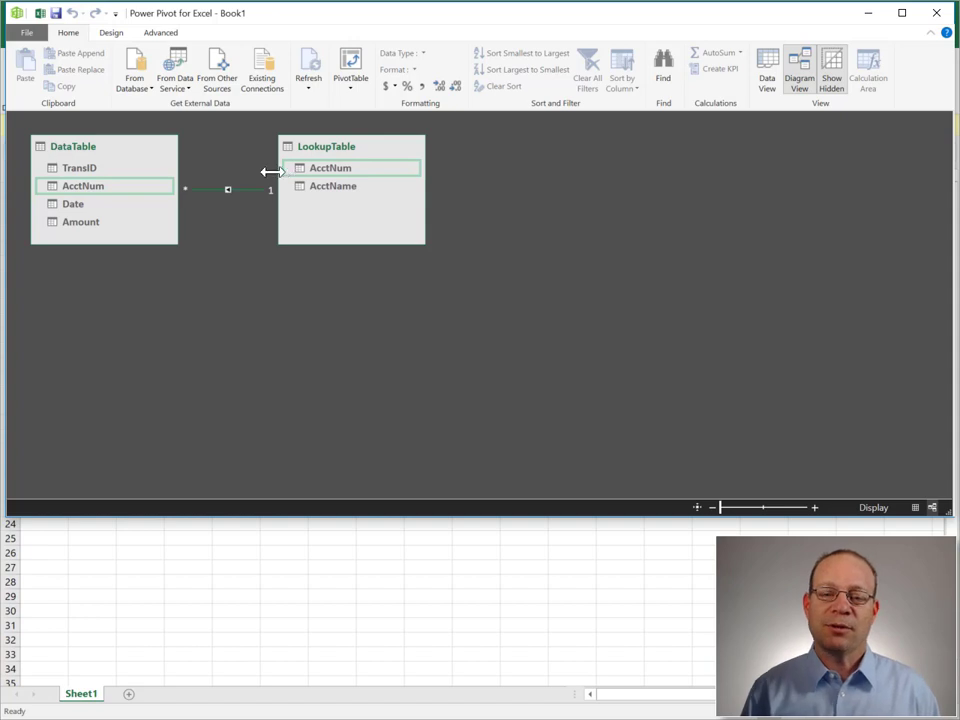
# Insert a data-model PivotTable on a new worksheet and expand DataTable in the field list.
pyautogui.click(355, 88)
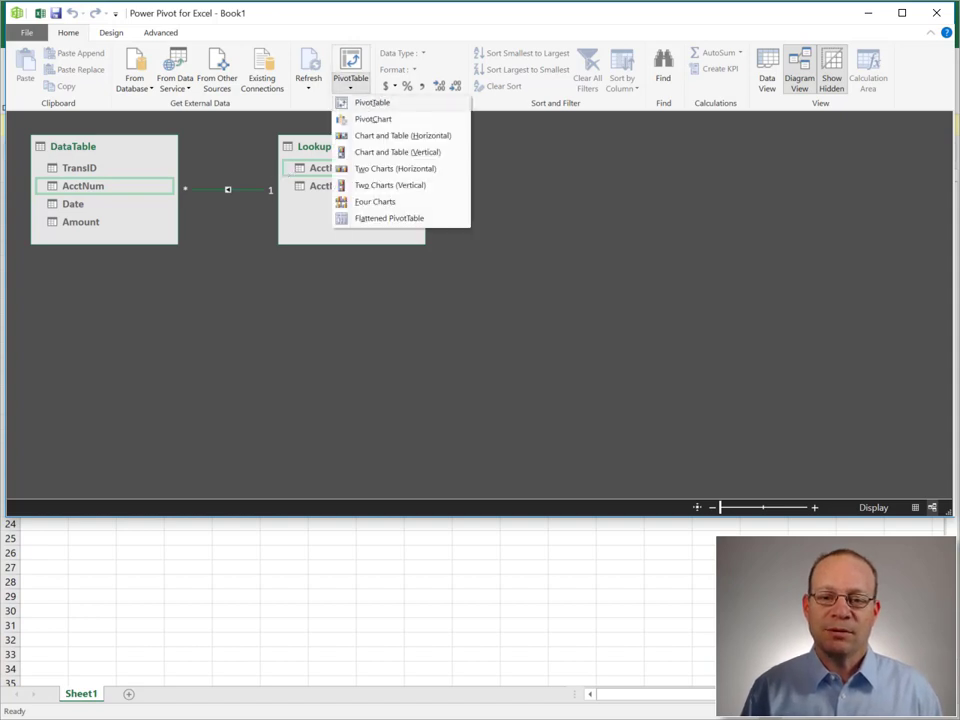
pyautogui.click(372, 102)
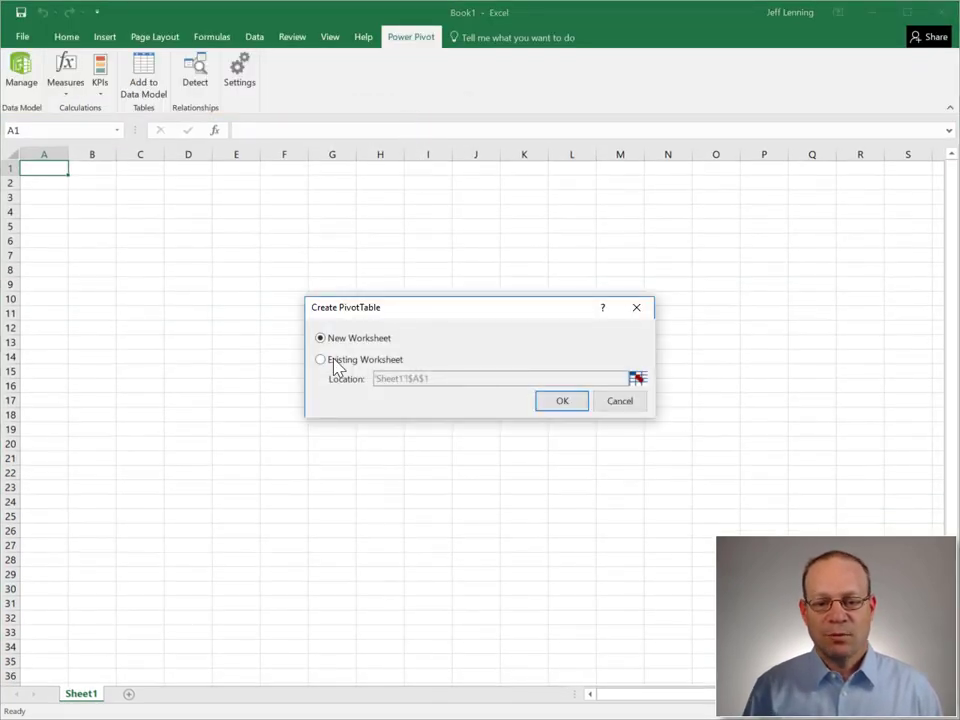
pyautogui.click(562, 400)
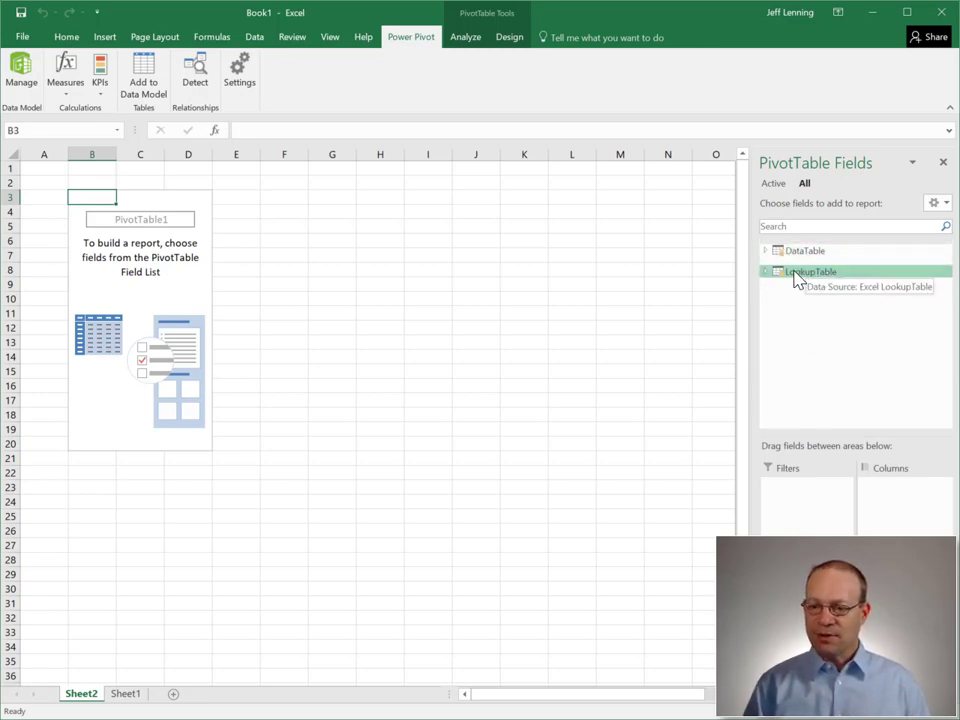
pyautogui.click(766, 251)
# Put LookupTable's AcctName in Rows and DataTable's Amount in Values as Sum of Amount.
pyautogui.click(766, 341)
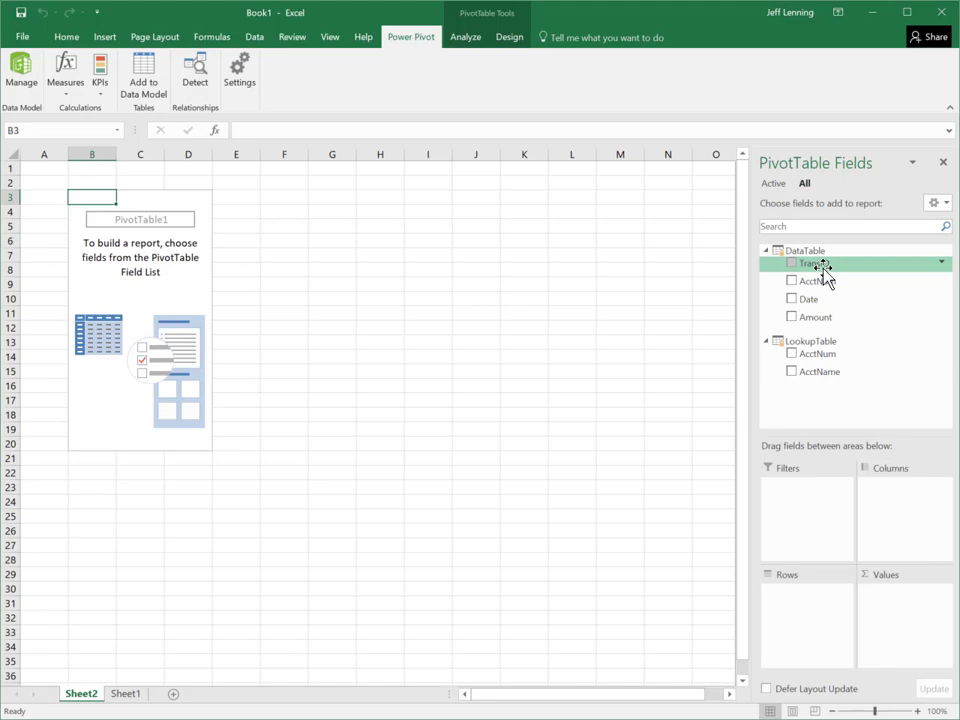
pyautogui.click(791, 371)
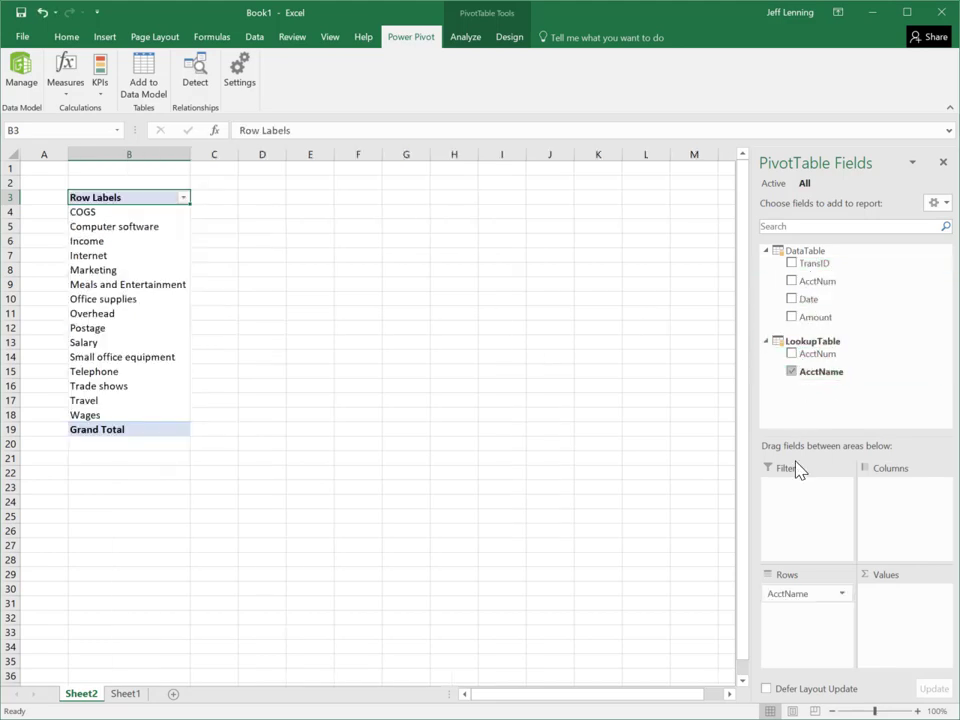
pyautogui.click(791, 317)
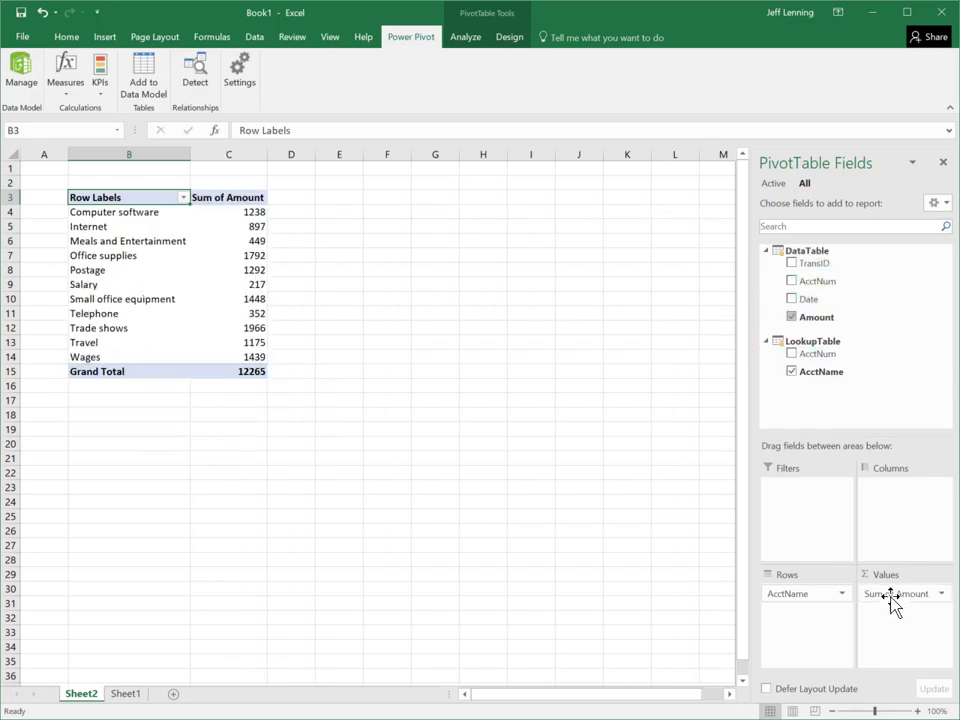